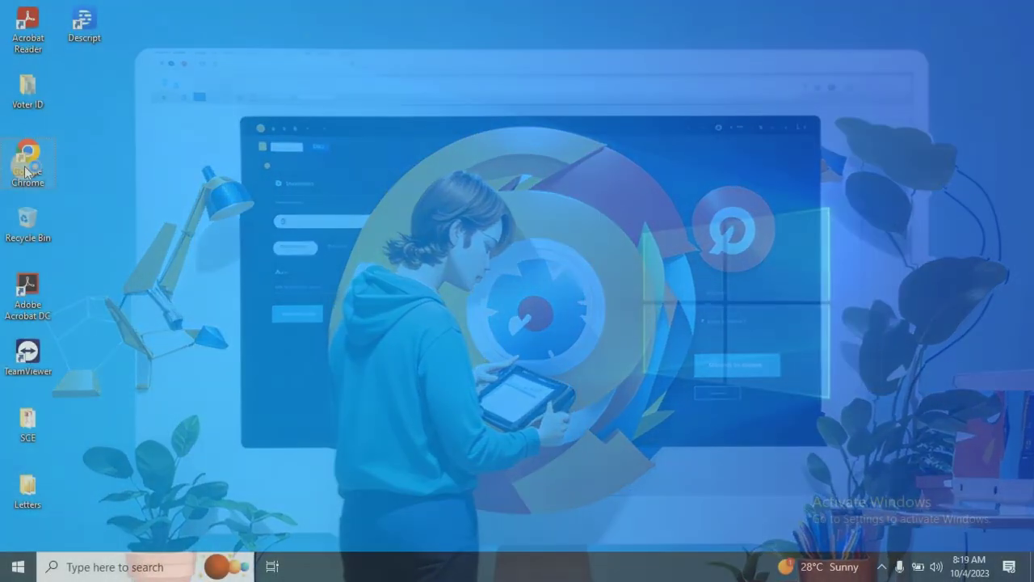
Step: Launch Chrome and go to beneficiary.nha.gov.in to reach the beneficiary login form
{"action": "double_click", "coordinate": [25, 166]}
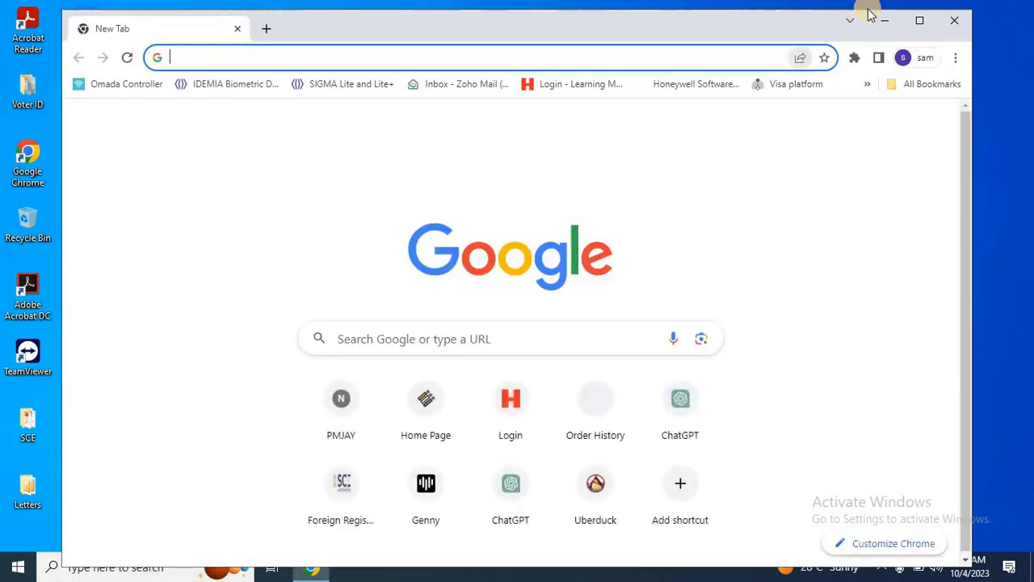
{"action": "left_click", "coordinate": [370, 45]}
{"action": "type", "text": "beneficiary.nha.gov.in"}
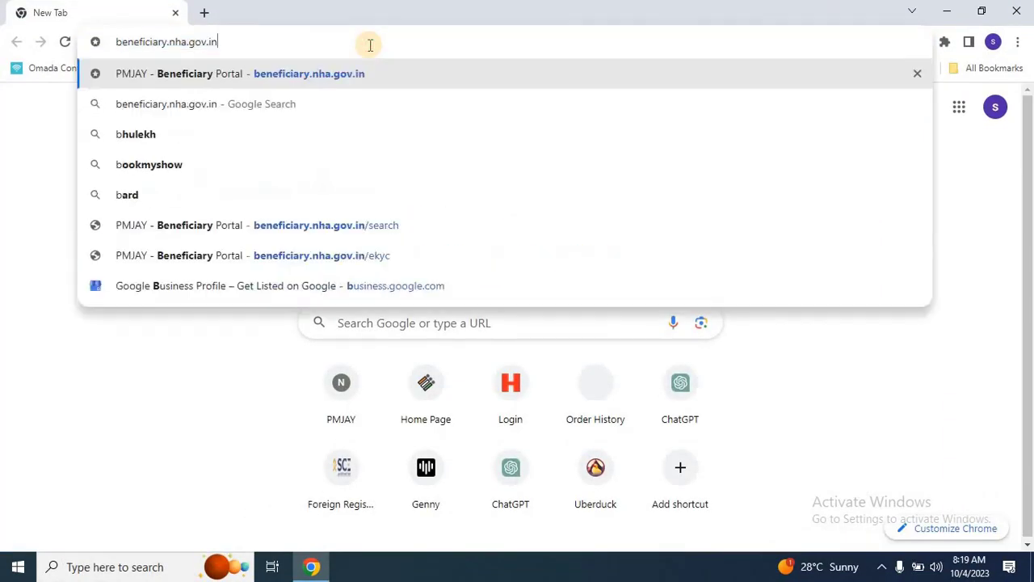
{"action": "key", "text": "Return"}
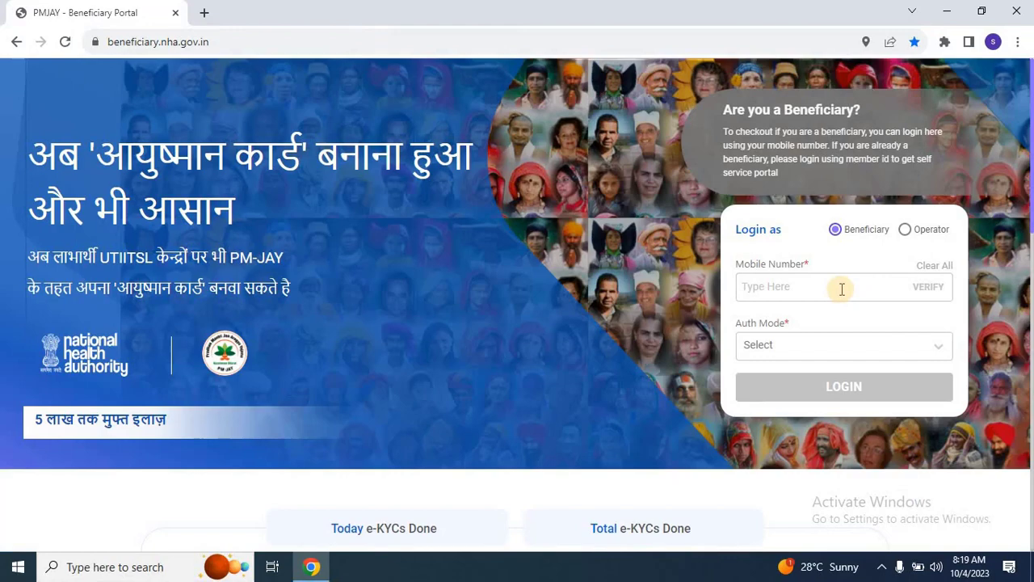
Step: Log in to the beneficiary portal with the mobile number, the received OTP and the captcha
{"action": "scroll", "coordinate": [842, 289], "scroll_direction": "down", "scroll_amount": 1}
{"action": "left_click", "coordinate": [819, 209]}
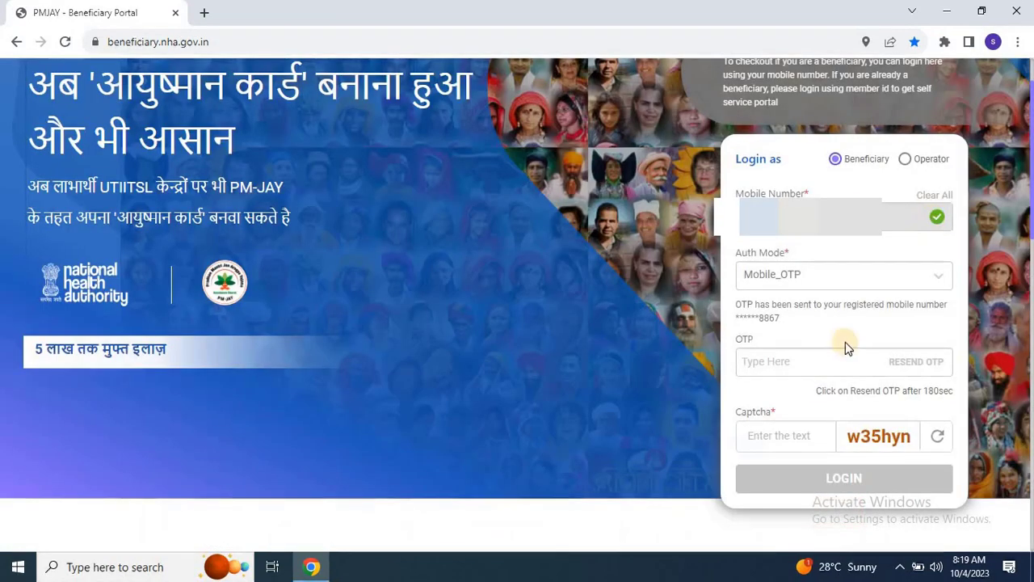
{"action": "left_click", "coordinate": [818, 363]}
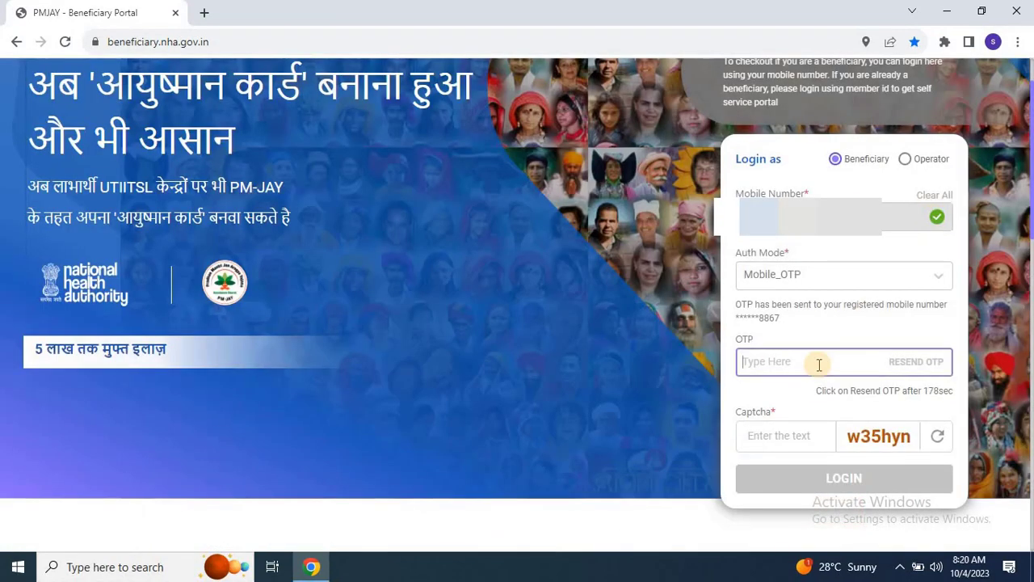
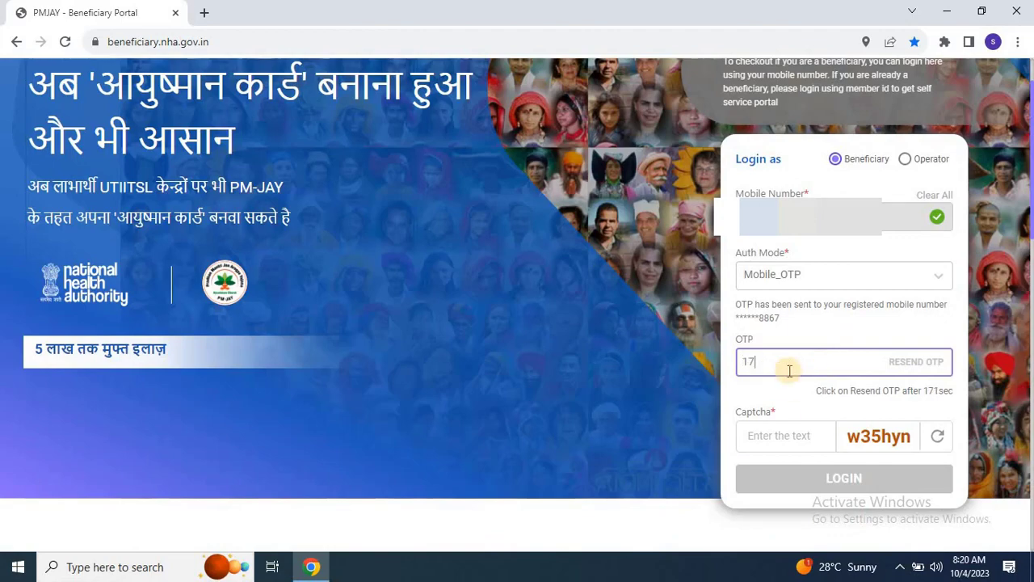
{"action": "left_click", "coordinate": [780, 435]}
{"action": "type", "text": "w35hyn"}
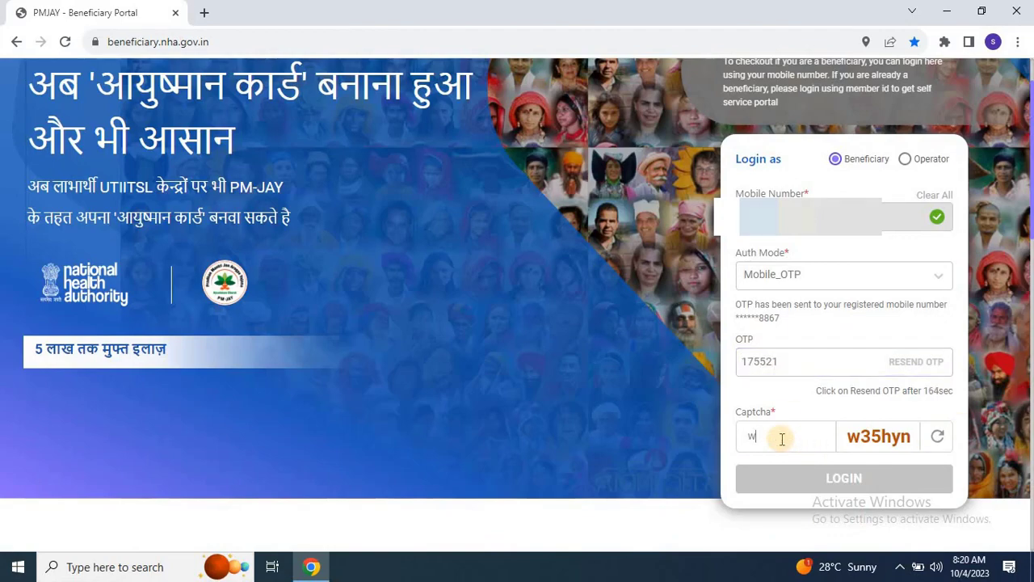
{"action": "left_click", "coordinate": [838, 482]}
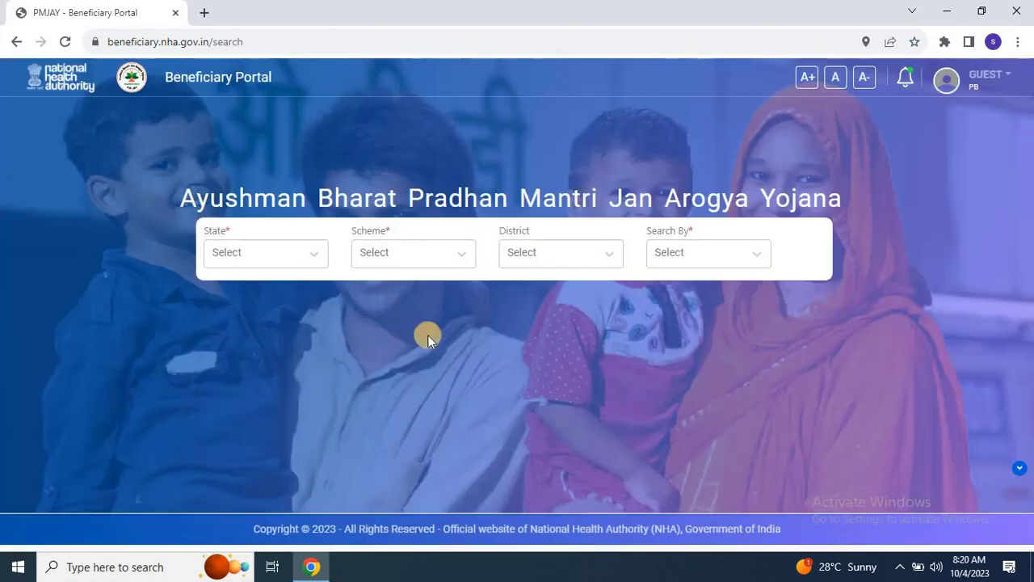
Step: Choose State TELANGANA and the beneficiary's district, search by Aadhaar Number, and enter the member's Aadhaar number
{"action": "left_click", "coordinate": [315, 253]}
{"action": "type", "text": "te"}
{"action": "key", "text": "Return"}
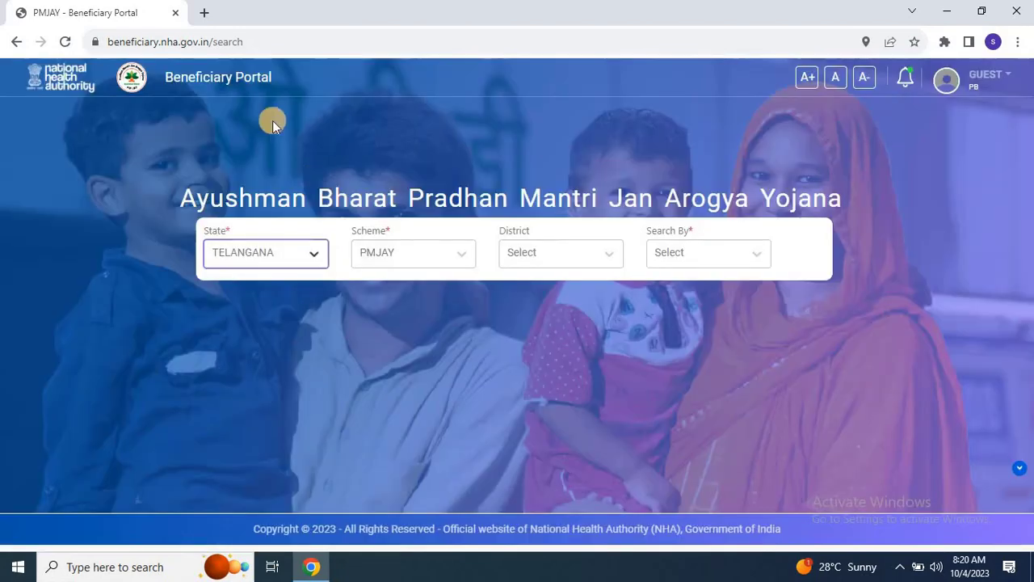
{"action": "left_click", "coordinate": [553, 257]}
{"action": "left_click", "coordinate": [571, 331]}
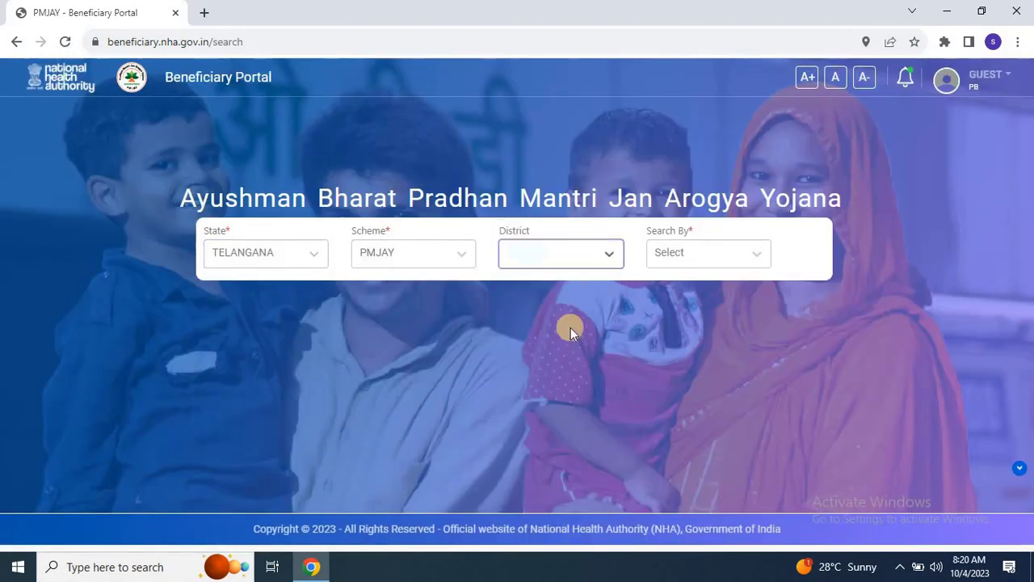
{"action": "left_click", "coordinate": [723, 254]}
{"action": "left_click", "coordinate": [690, 318]}
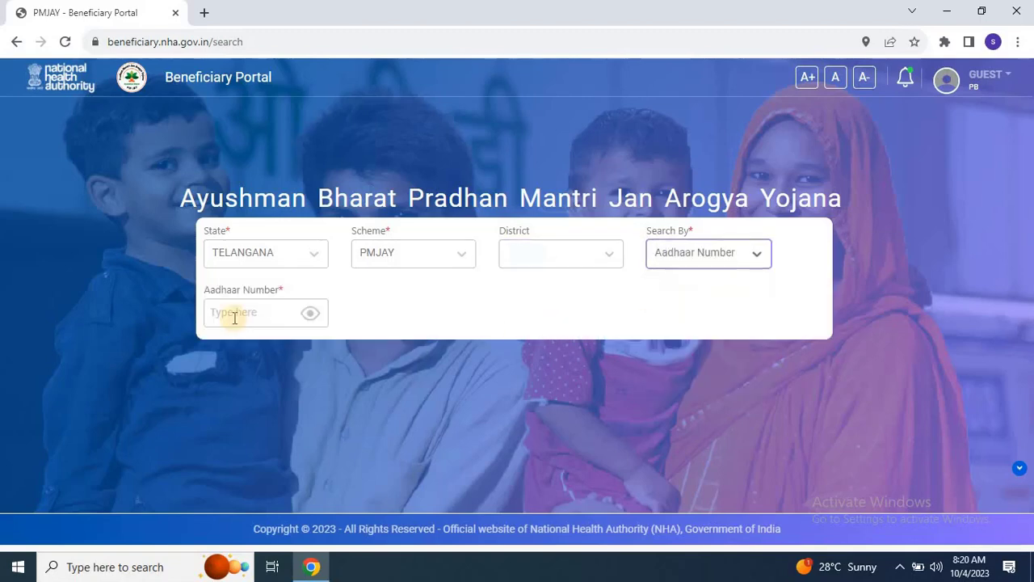
{"action": "left_click", "coordinate": [232, 310]}
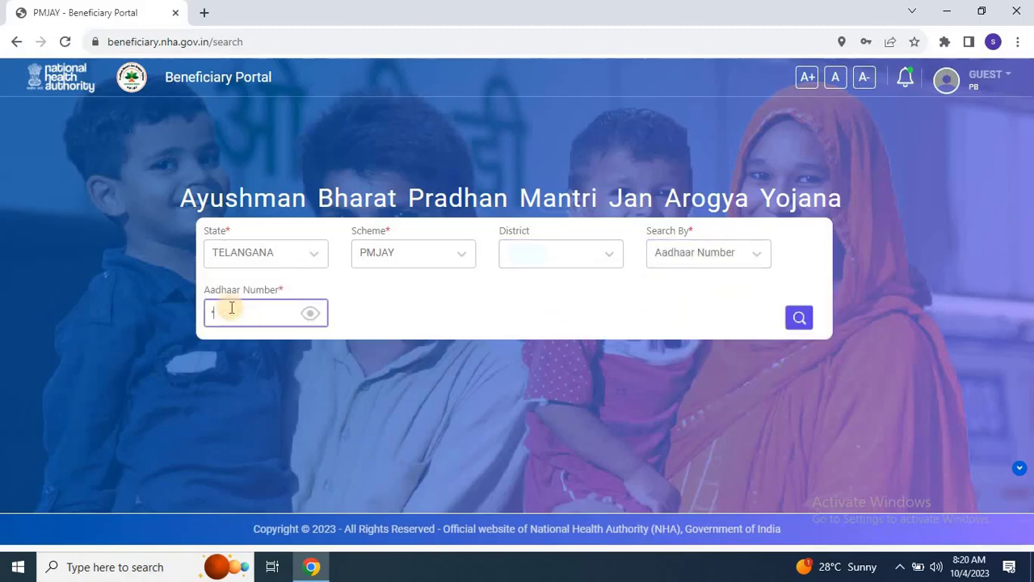
Step: Run the Aadhaar number search and scroll down to the four-member family results table
{"action": "left_click", "coordinate": [797, 318]}
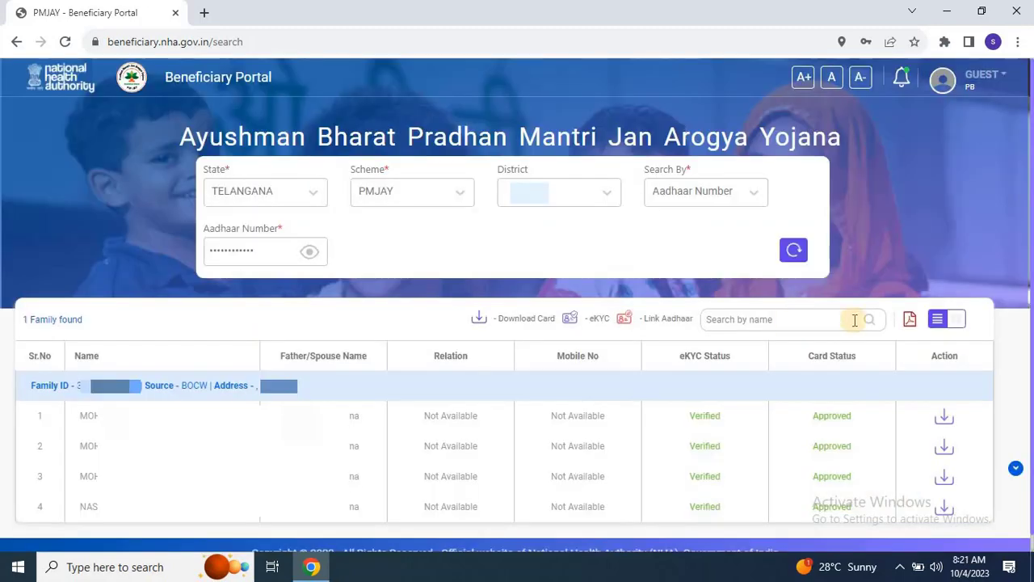
{"action": "scroll", "coordinate": [990, 326], "scroll_direction": "down", "scroll_amount": 1}
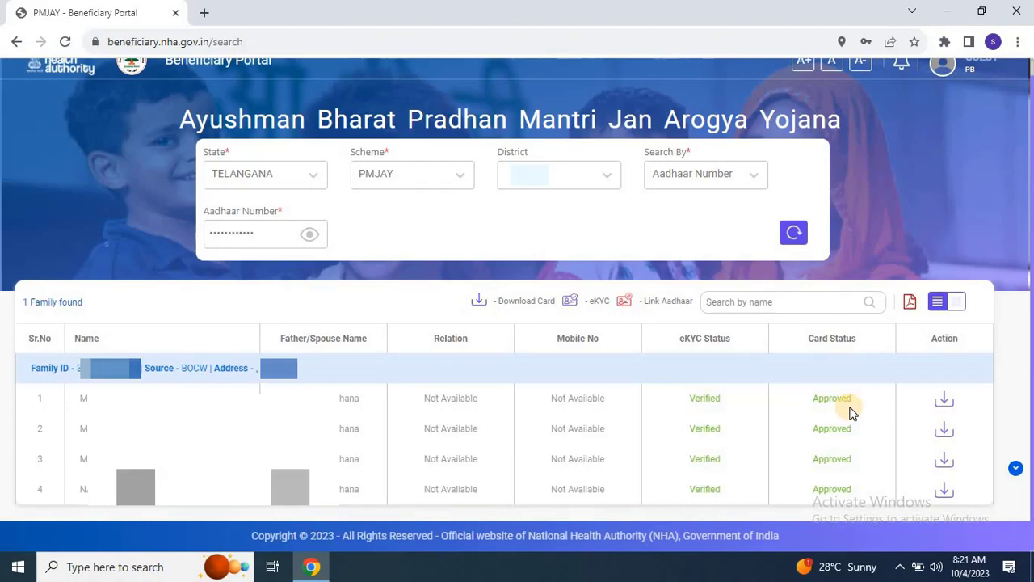
Step: Start row 1's card download, verify Aadhaar, consent to ABHA linking, and authenticate with the Aadhaar OTP
{"action": "left_click", "coordinate": [944, 401]}
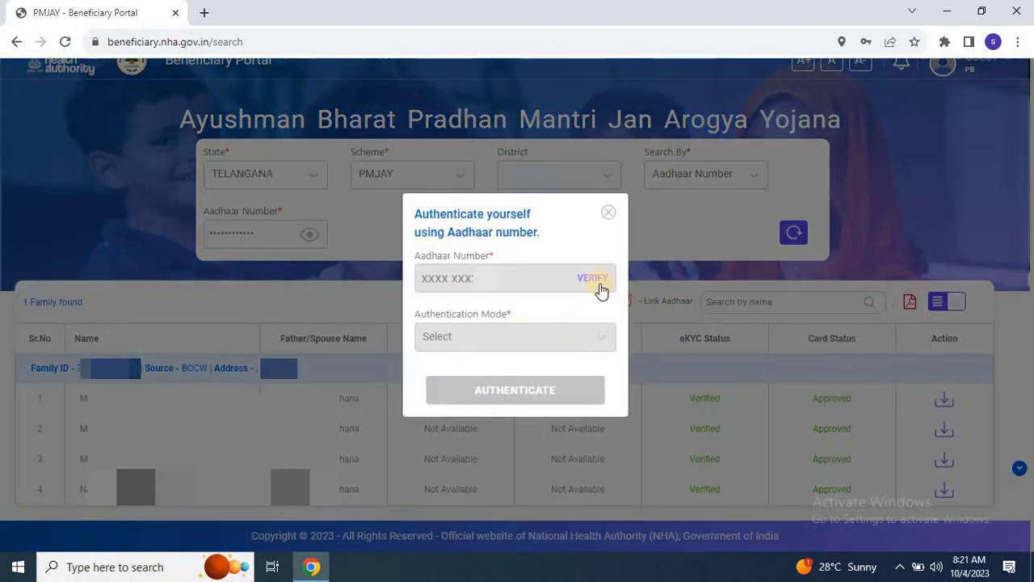
{"action": "left_click", "coordinate": [598, 285]}
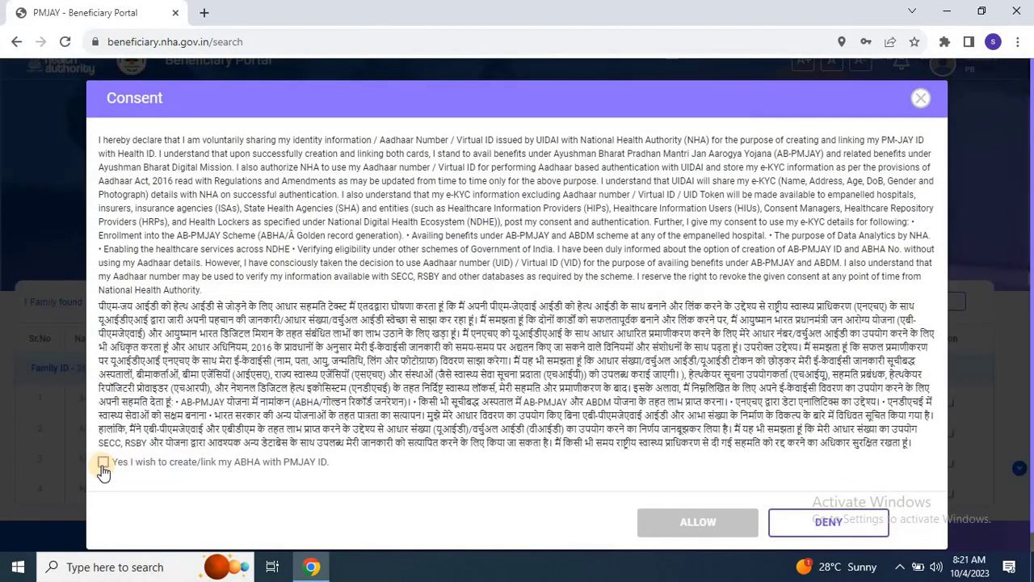
{"action": "left_click", "coordinate": [103, 467]}
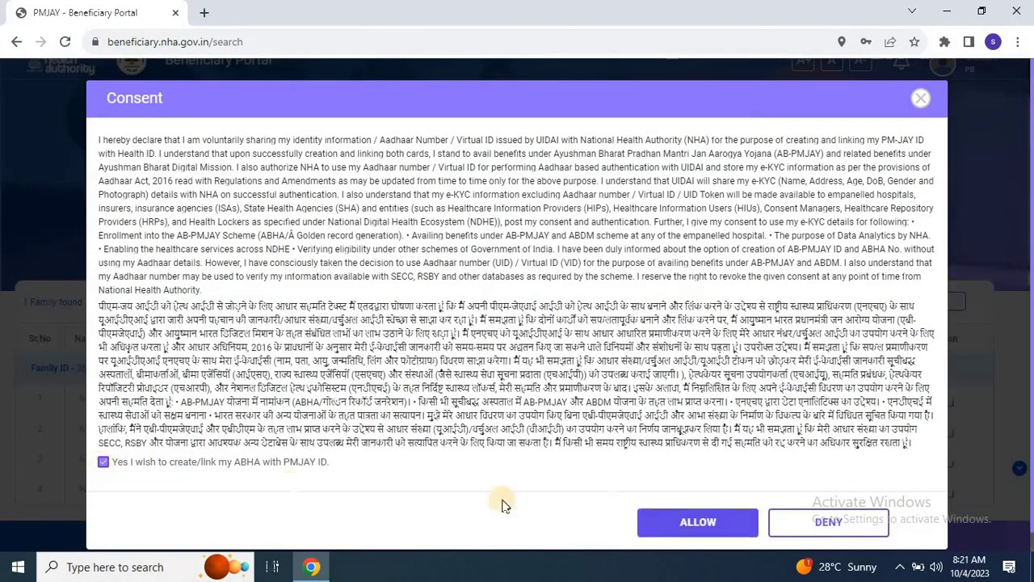
{"action": "left_click", "coordinate": [723, 526]}
{"action": "left_click", "coordinate": [455, 388]}
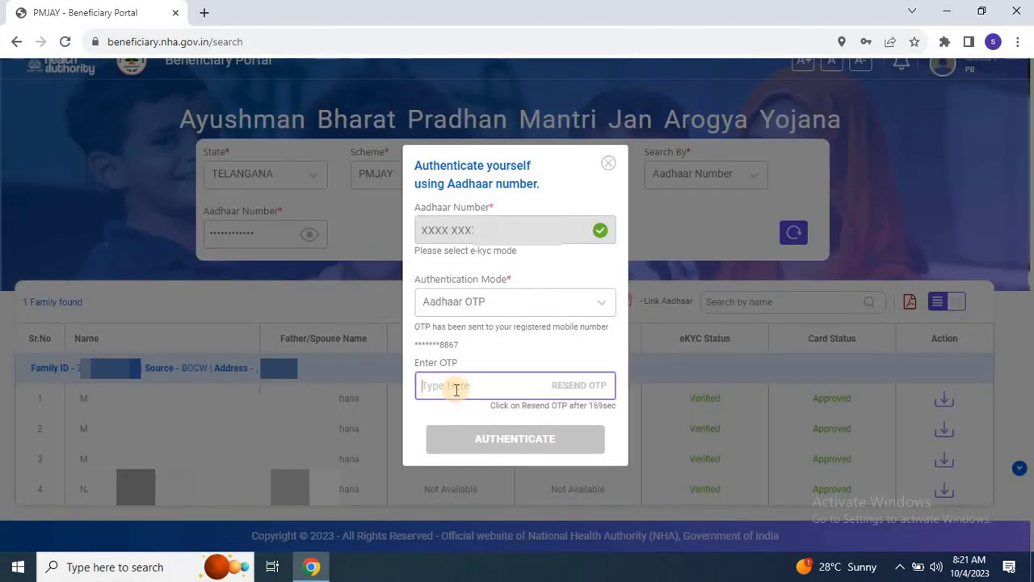
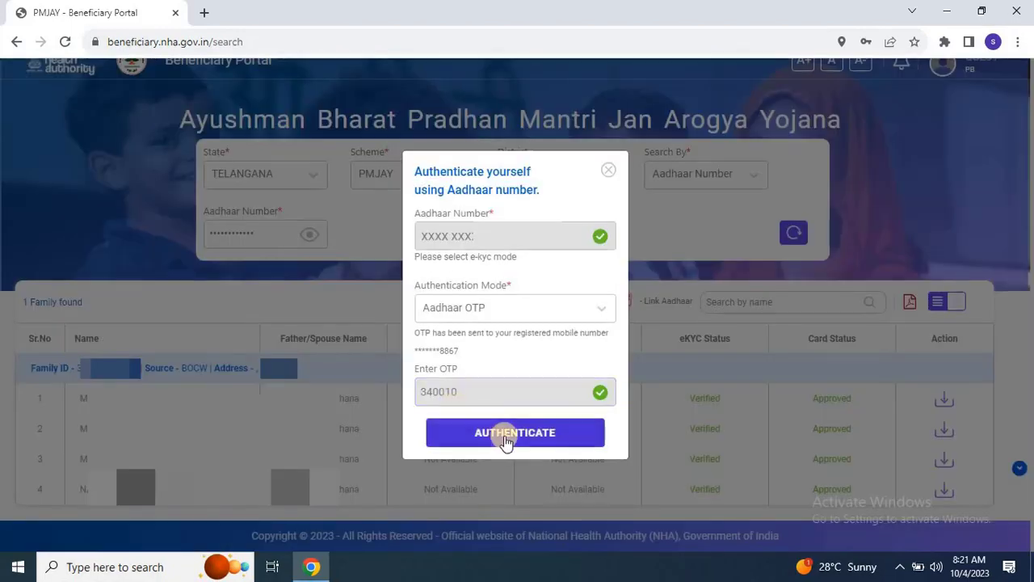
{"action": "left_click", "coordinate": [504, 437]}
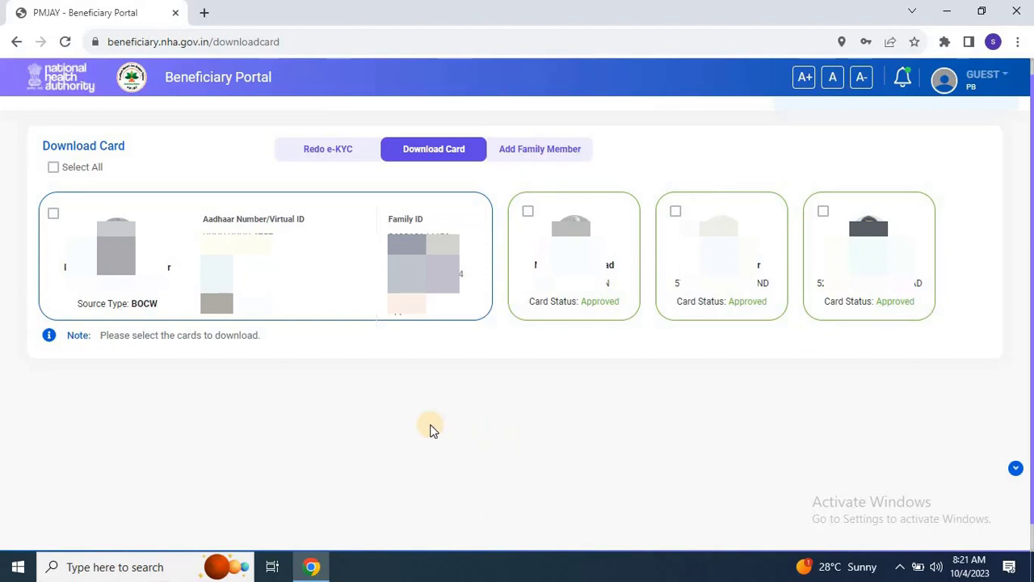
Step: Select the first member's card, download it as a PDF, and check Chrome's recent downloads
{"action": "left_click", "coordinate": [52, 215]}
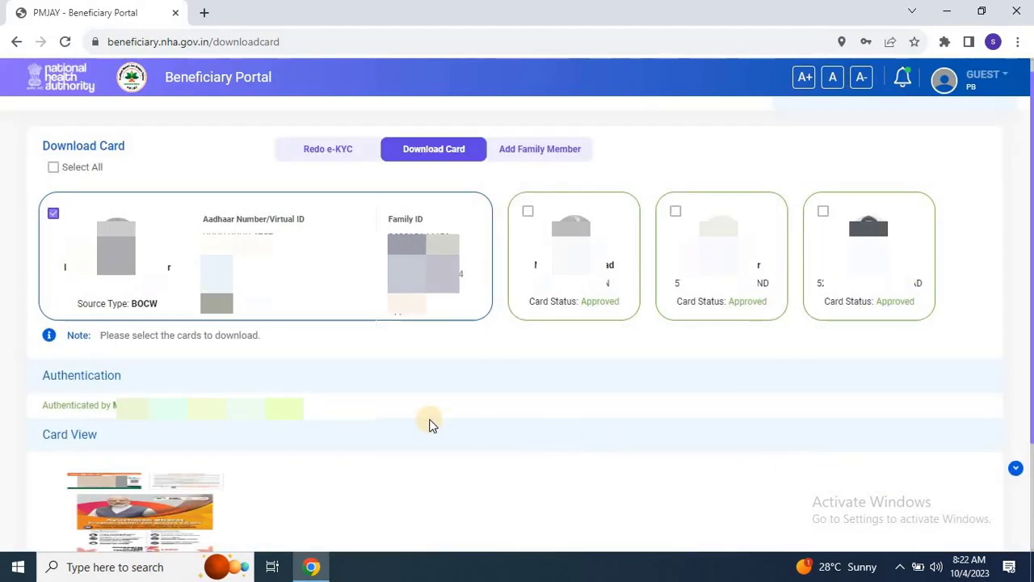
{"action": "scroll", "coordinate": [430, 425], "scroll_direction": "down", "scroll_amount": 3}
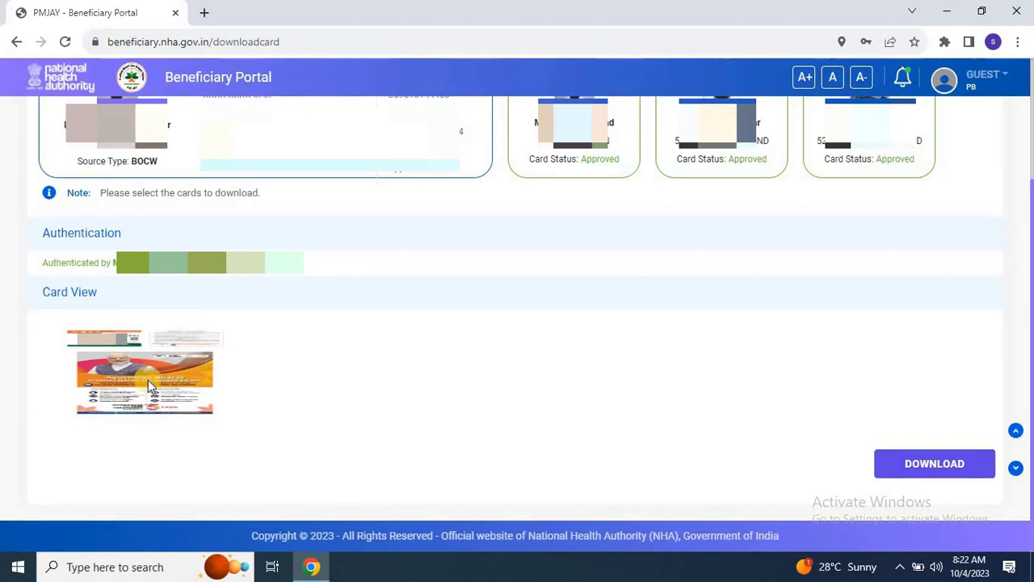
{"action": "left_click", "coordinate": [960, 464]}
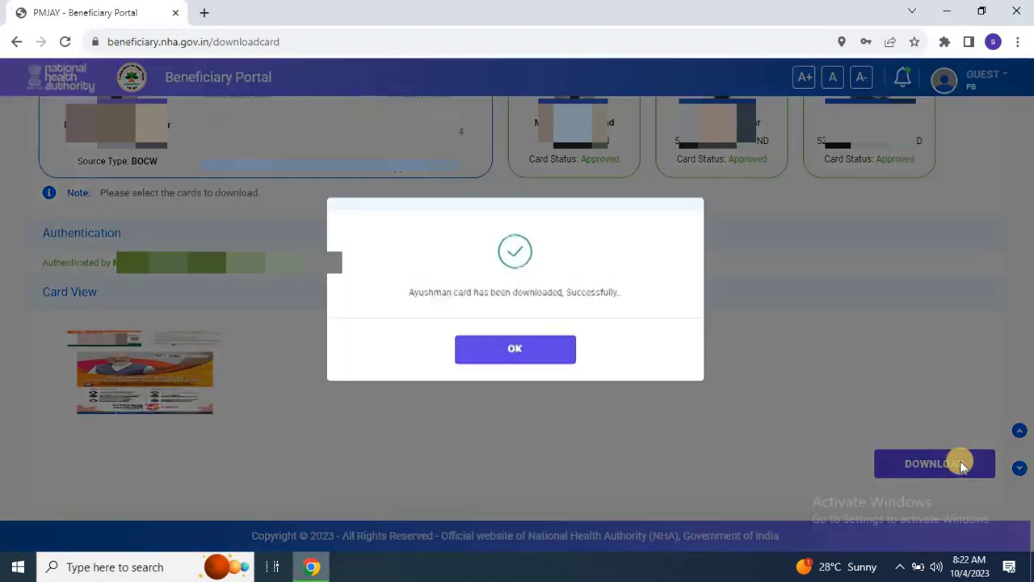
{"action": "left_click", "coordinate": [498, 358]}
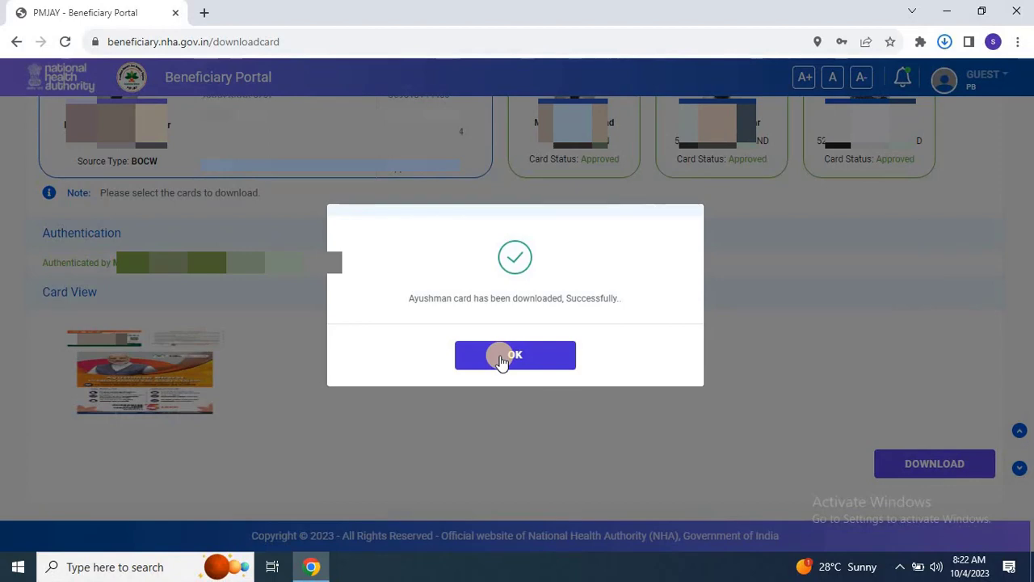
{"action": "left_click", "coordinate": [501, 358]}
{"action": "left_click", "coordinate": [942, 42]}
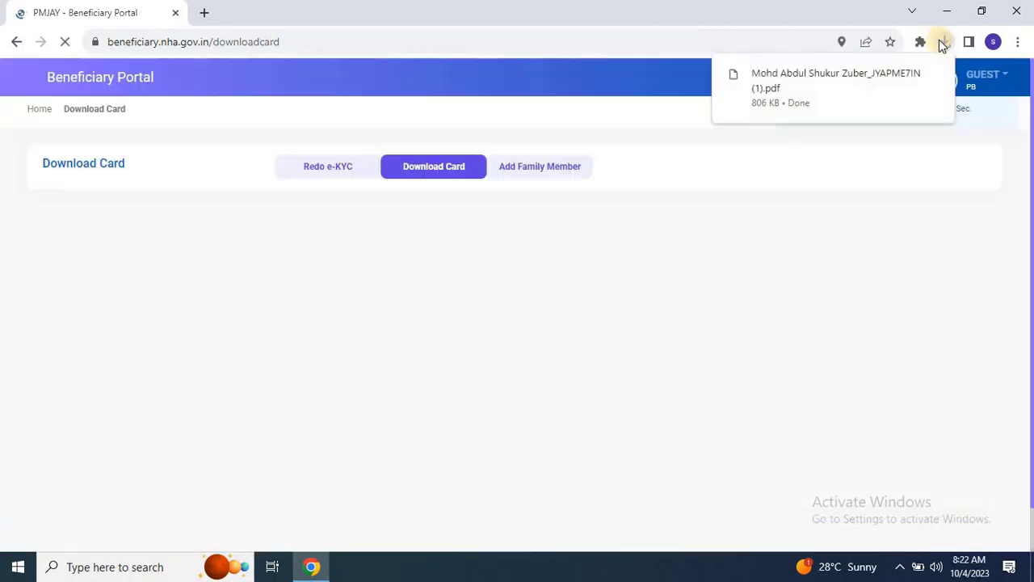
Step: Open the downloaded card PDF in Acrobat, maximize it, and return to the Chrome portal window
{"action": "left_click", "coordinate": [842, 84]}
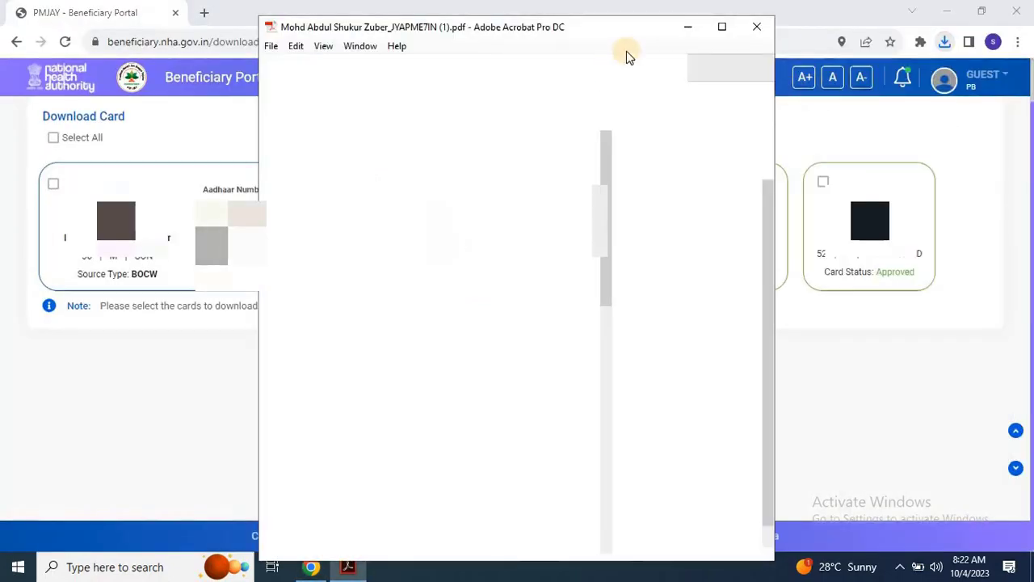
{"action": "left_click", "coordinate": [722, 30]}
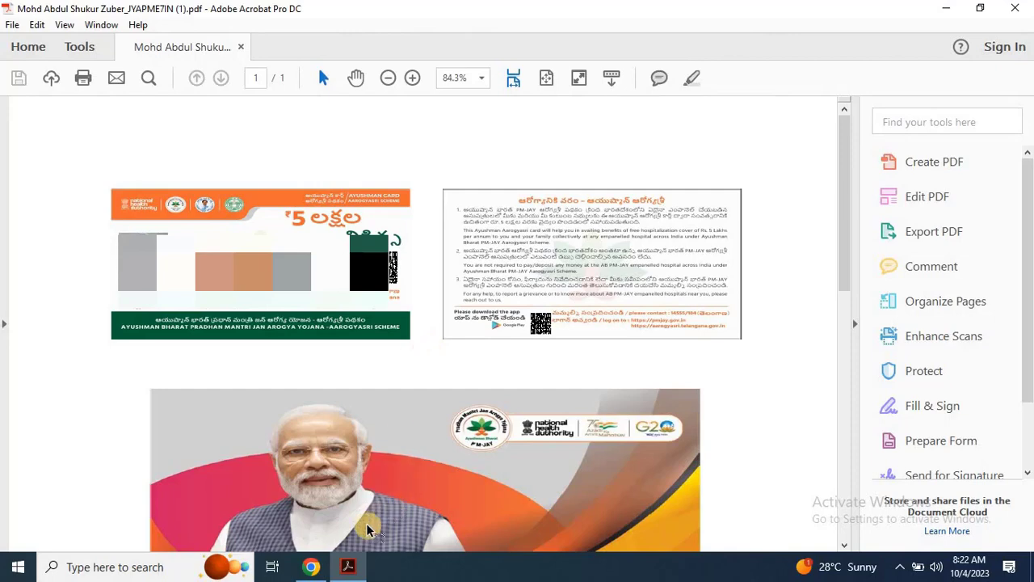
{"action": "left_click", "coordinate": [315, 570]}
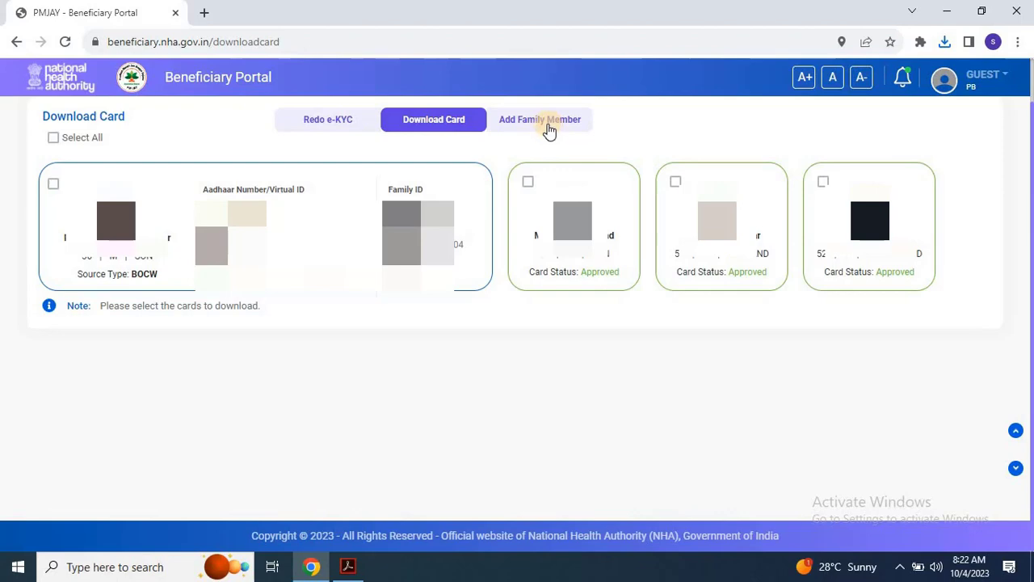
Step: Bring the Acrobat window with the Ayushman card PDF back to the front from the taskbar
{"action": "left_click", "coordinate": [356, 568]}
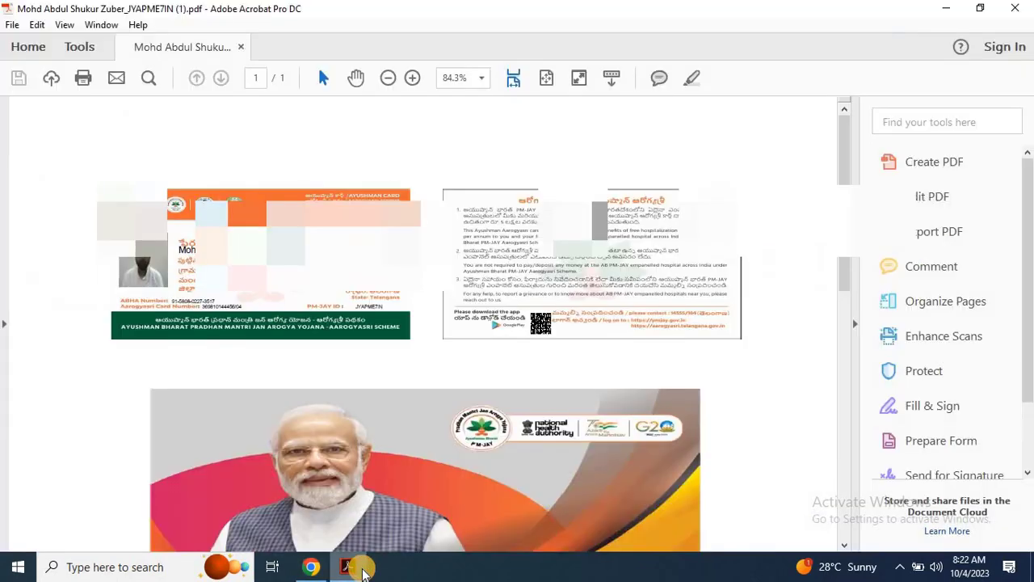